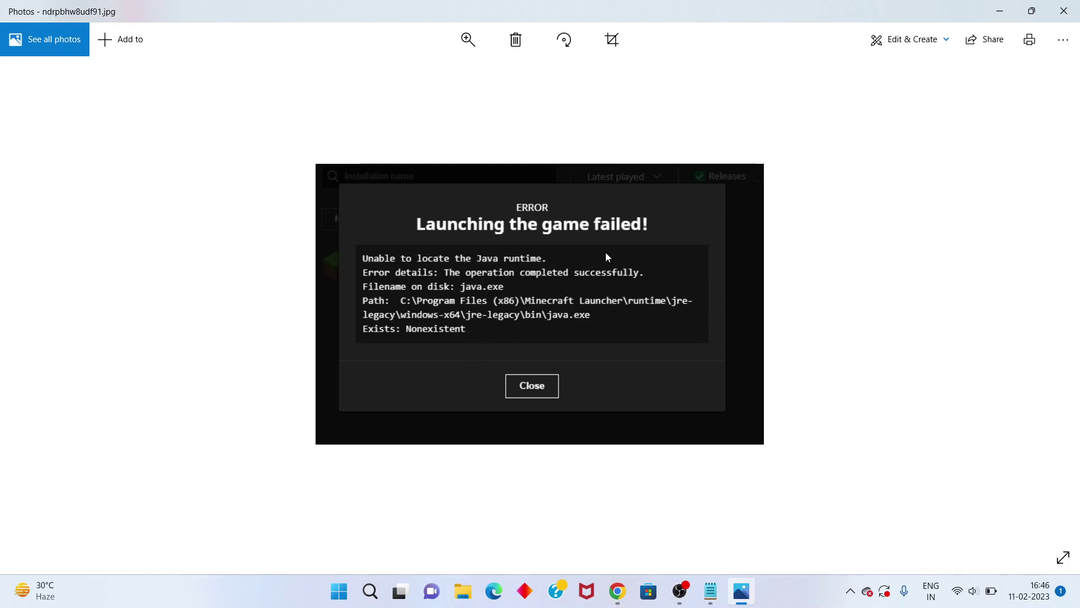
- Close the Photos window showing the Java runtime error screenshot
{"action": "left_click", "coordinate": [1071, 8]}
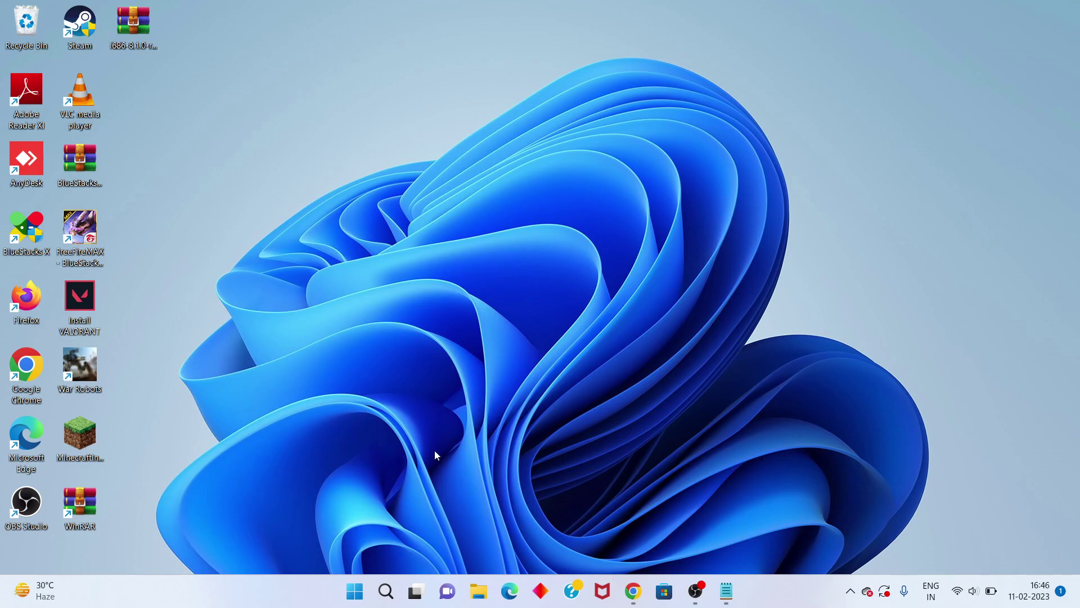
- Launch the Settings app from a Windows search for 'sett'
{"action": "left_click", "coordinate": [386, 591]}
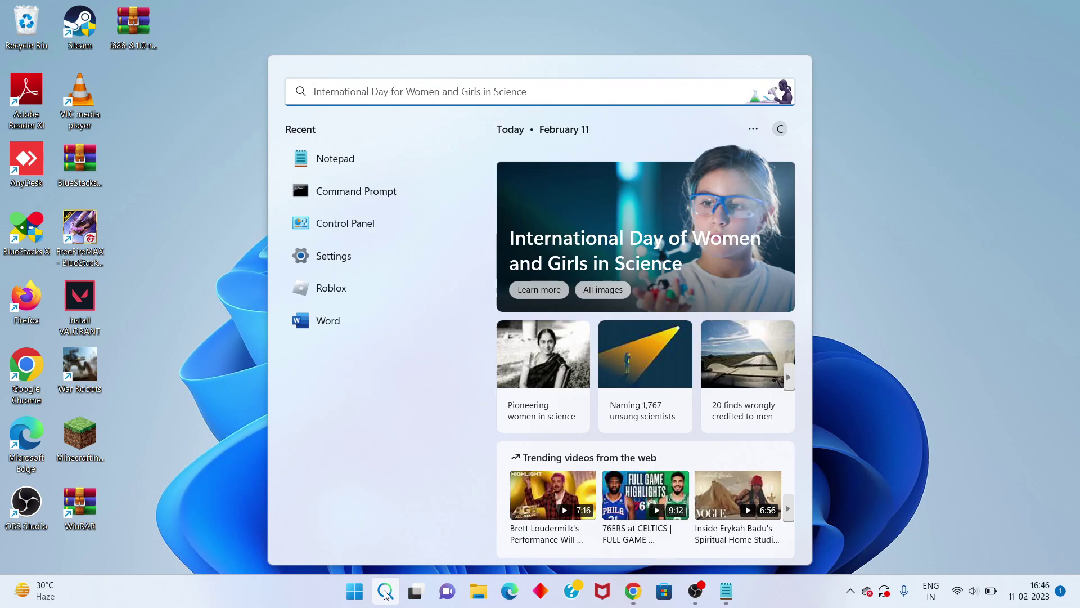
{"action": "type", "text": "sett"}
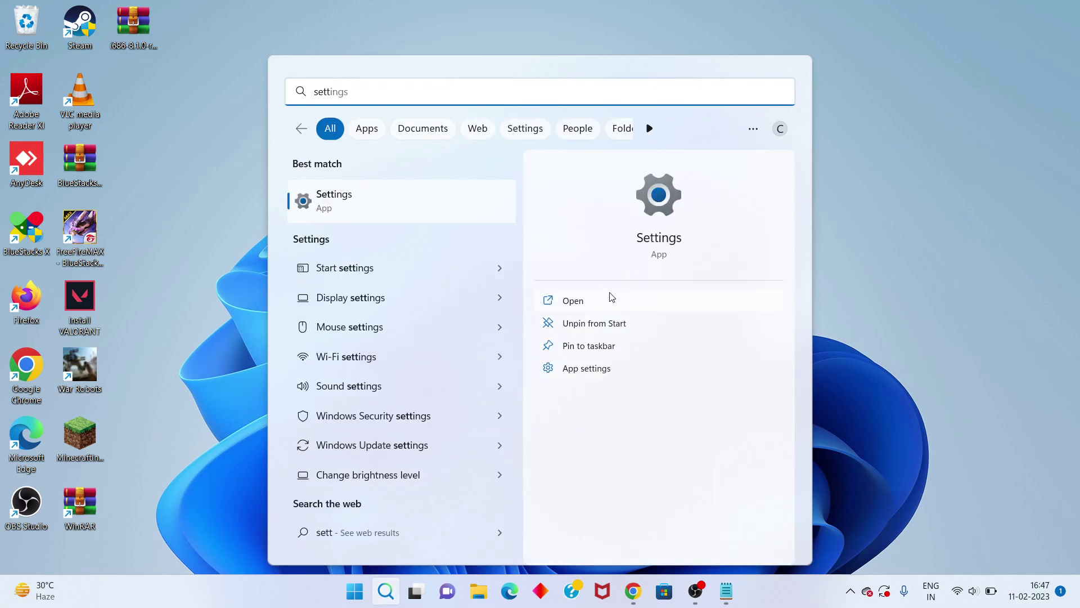
{"action": "left_click", "coordinate": [611, 298]}
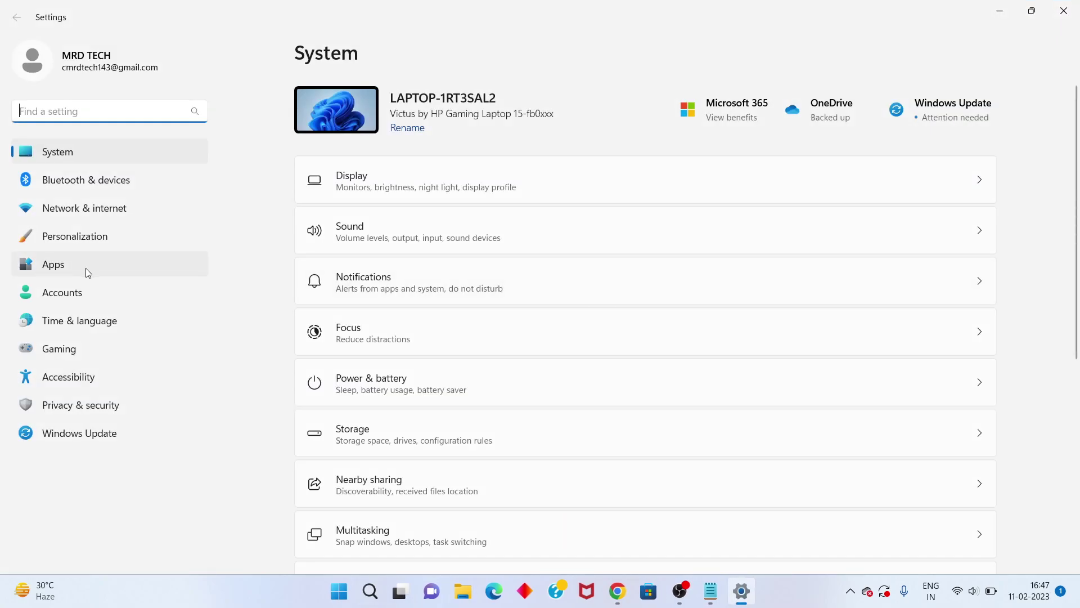
- Check Minecraft Launcher's options under Apps > Installed apps, then close Settings
{"action": "left_click", "coordinate": [86, 272]}
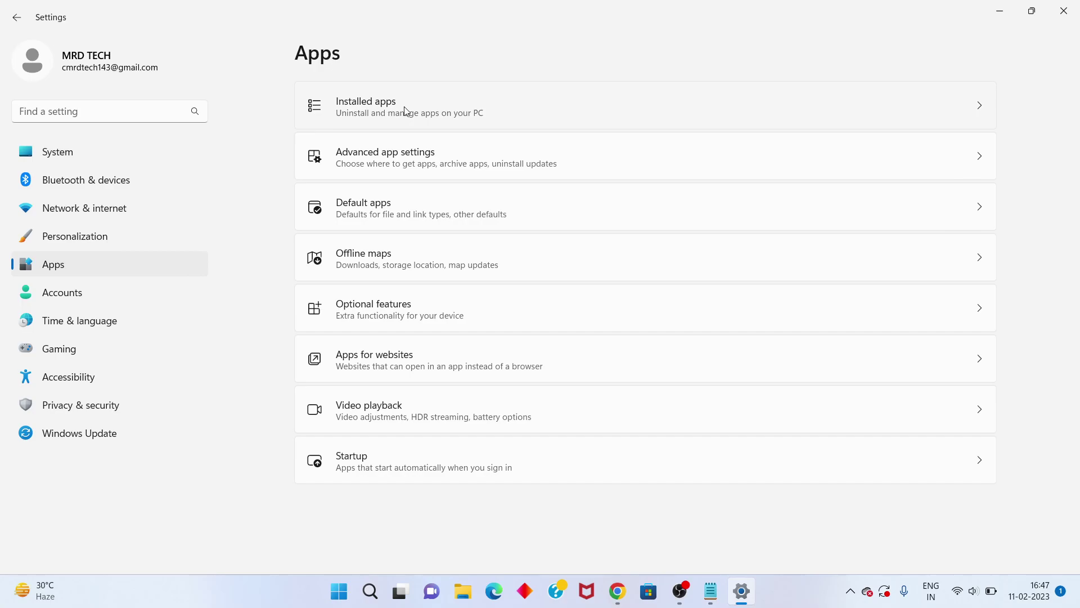
{"action": "left_click", "coordinate": [416, 116]}
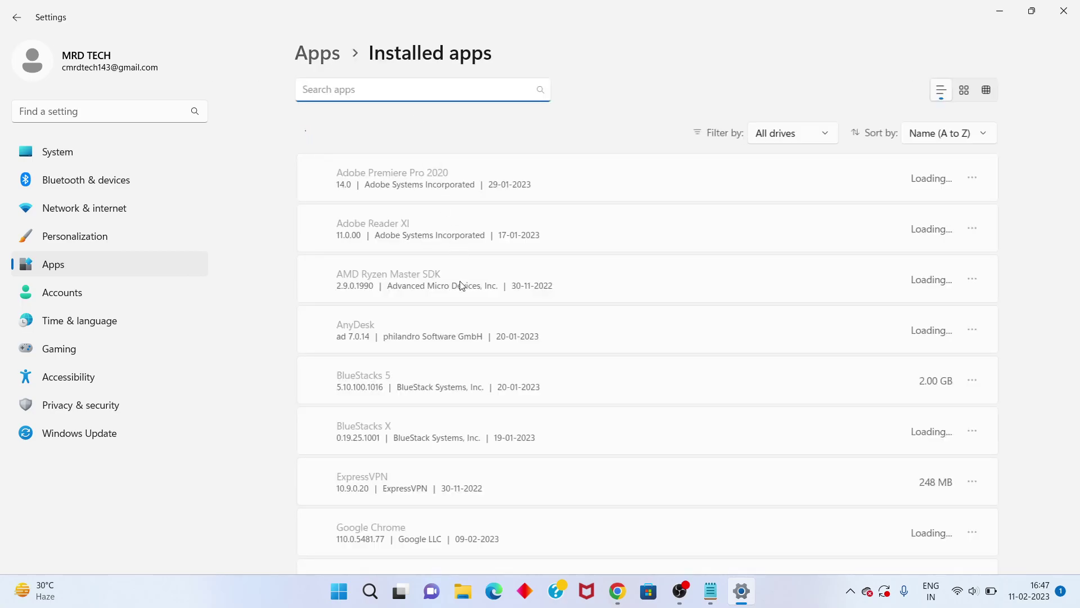
{"action": "scroll", "coordinate": [460, 285], "scroll_direction": "down", "scroll_amount": 15}
{"action": "scroll", "coordinate": [462, 285], "scroll_direction": "up", "scroll_amount": 1}
{"action": "scroll", "coordinate": [461, 285], "scroll_direction": "up", "scroll_amount": 1}
{"action": "scroll", "coordinate": [460, 286], "scroll_direction": "up", "scroll_amount": 3}
{"action": "scroll", "coordinate": [462, 285], "scroll_direction": "up", "scroll_amount": 3}
{"action": "scroll", "coordinate": [460, 286], "scroll_direction": "up", "scroll_amount": 4}
{"action": "scroll", "coordinate": [461, 285], "scroll_direction": "up", "scroll_amount": 3}
{"action": "scroll", "coordinate": [461, 286], "scroll_direction": "up", "scroll_amount": 1}
{"action": "scroll", "coordinate": [461, 286], "scroll_direction": "up", "scroll_amount": 3}
{"action": "scroll", "coordinate": [460, 285], "scroll_direction": "up", "scroll_amount": 4}
{"action": "scroll", "coordinate": [461, 285], "scroll_direction": "up", "scroll_amount": 2}
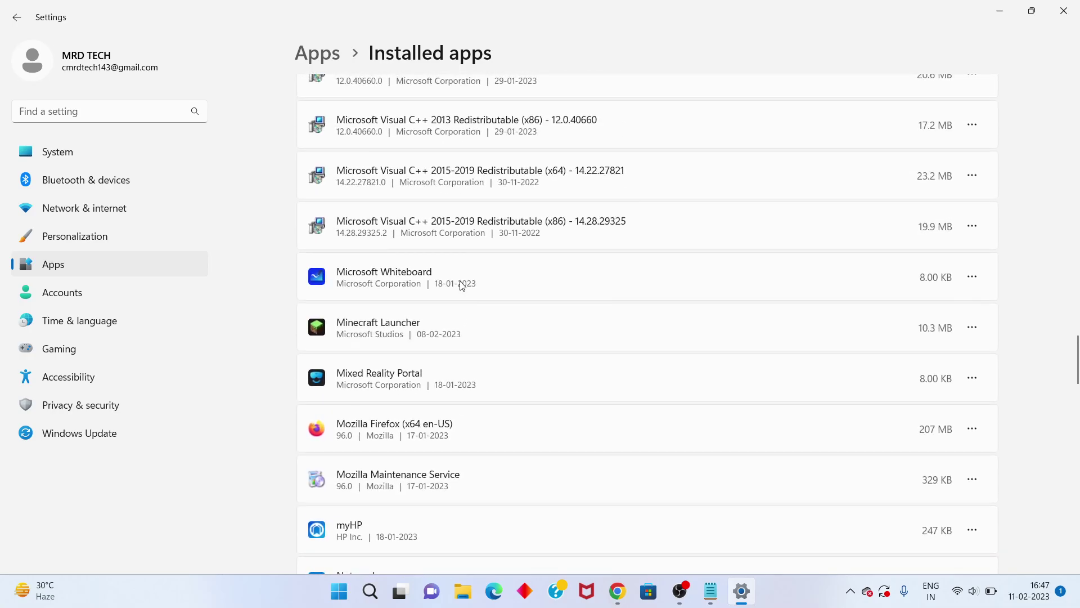
{"action": "left_click", "coordinate": [974, 328]}
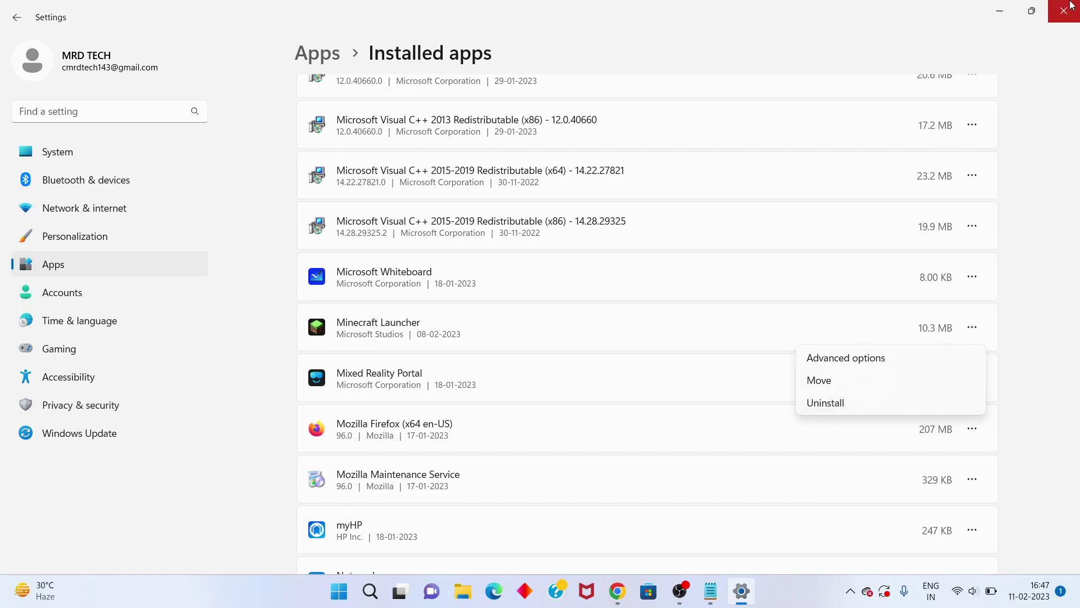
{"action": "left_click", "coordinate": [1065, 10]}
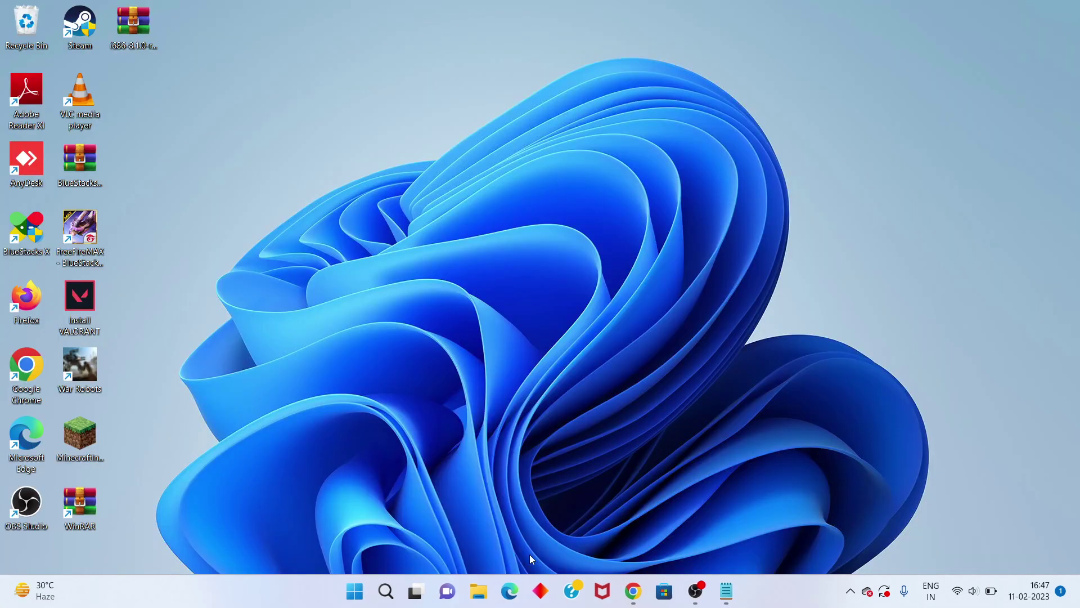
- Search Google in Chrome for 'minecraft launcher download' to reach minecraft.net's download page
{"action": "left_click", "coordinate": [632, 591]}
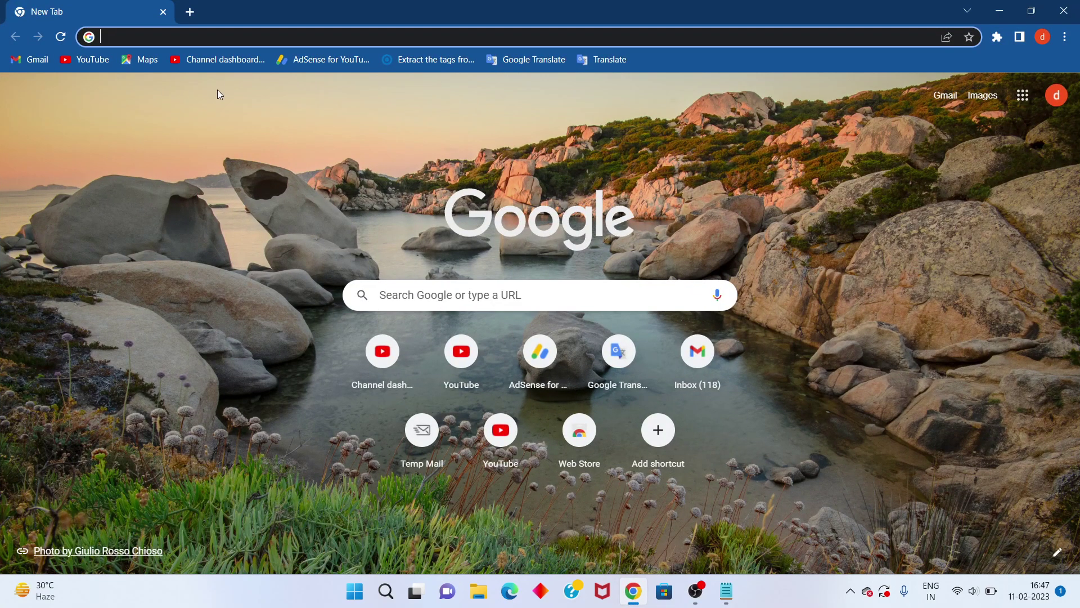
{"action": "type", "text": "minecraft"}
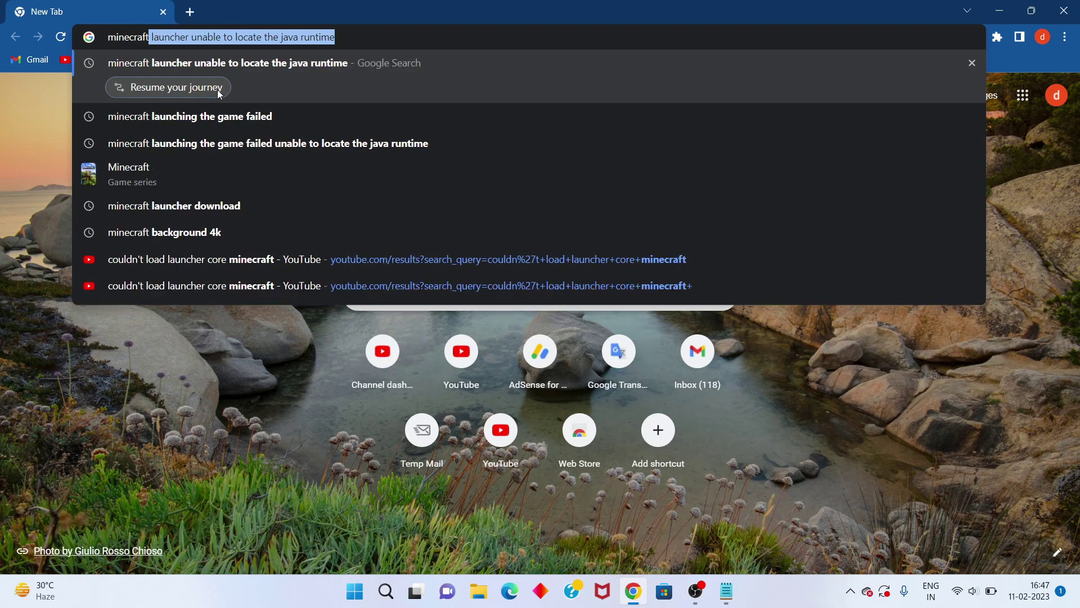
{"action": "type", "text": " la"}
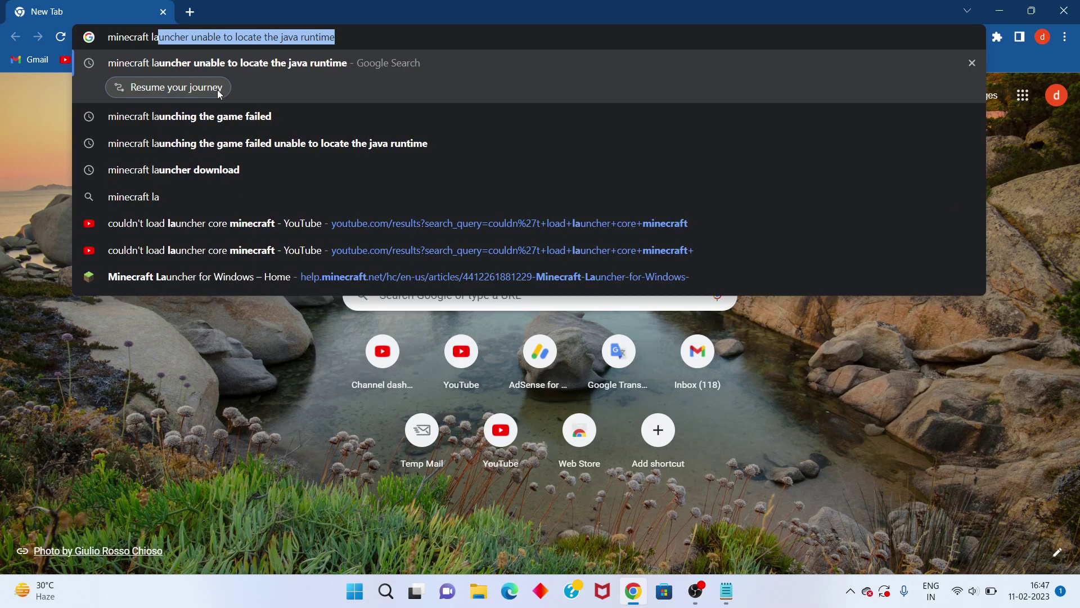
{"action": "type", "text": "uncher do"}
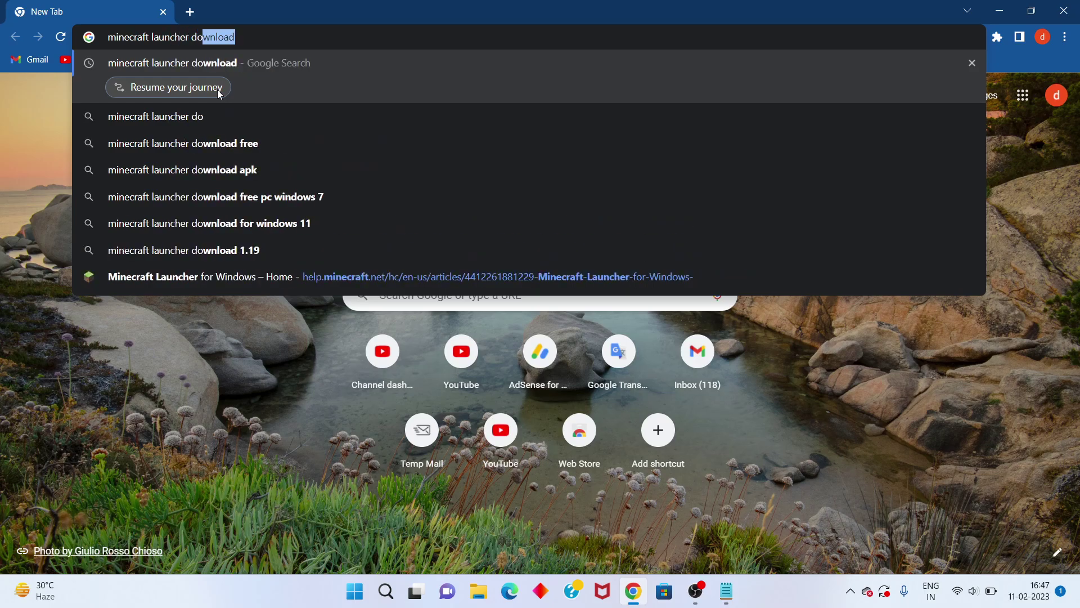
{"action": "type", "text": "wnload"}
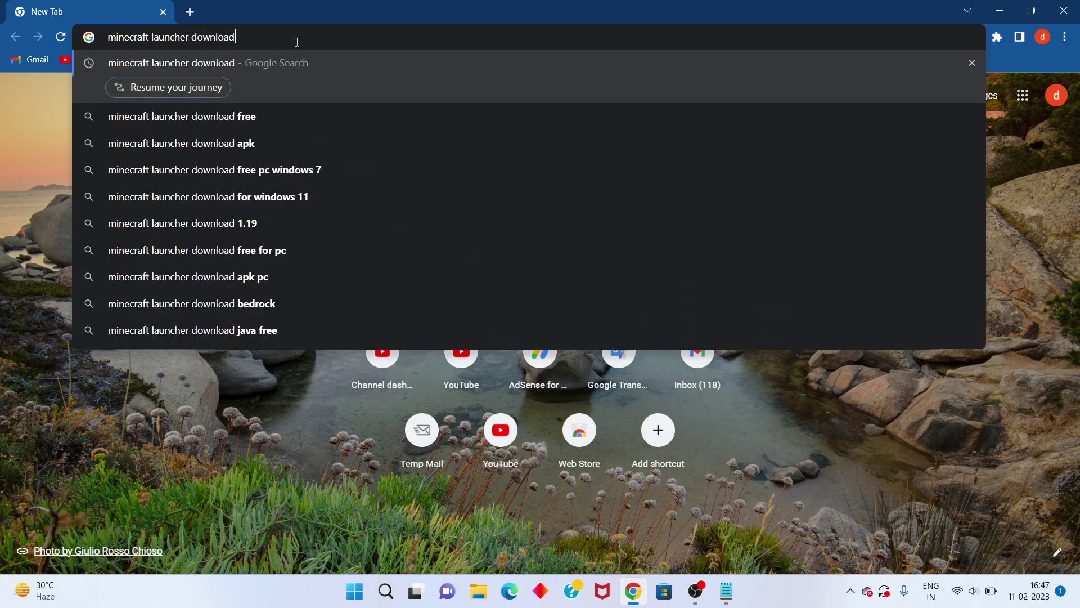
{"action": "key", "text": "Return"}
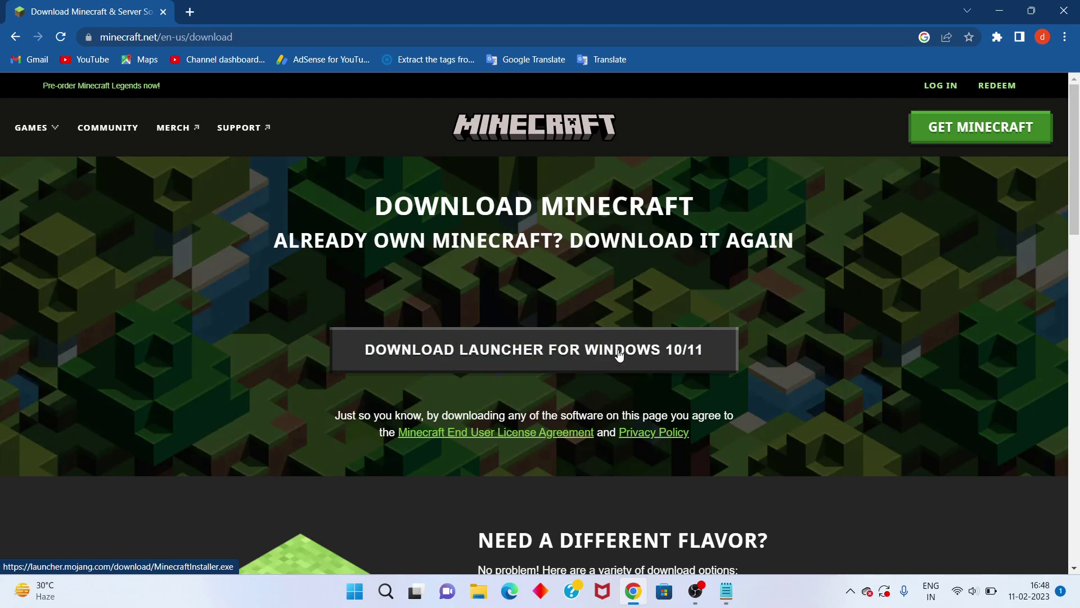
{"action": "scroll", "coordinate": [600, 369], "scroll_direction": "down", "scroll_amount": 2}
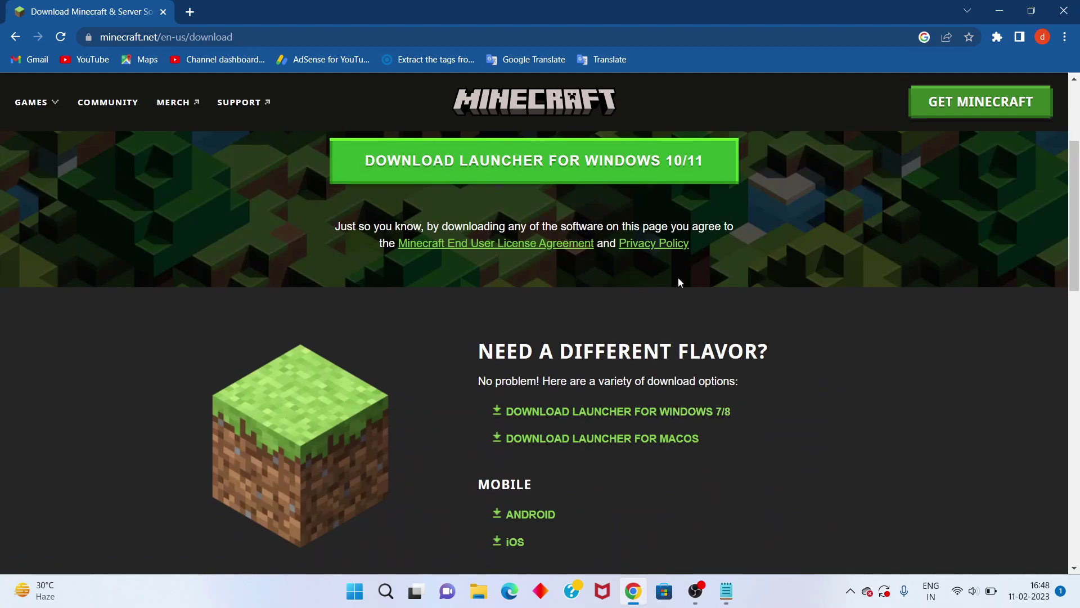
{"action": "scroll", "coordinate": [677, 277], "scroll_direction": "up", "scroll_amount": 2}
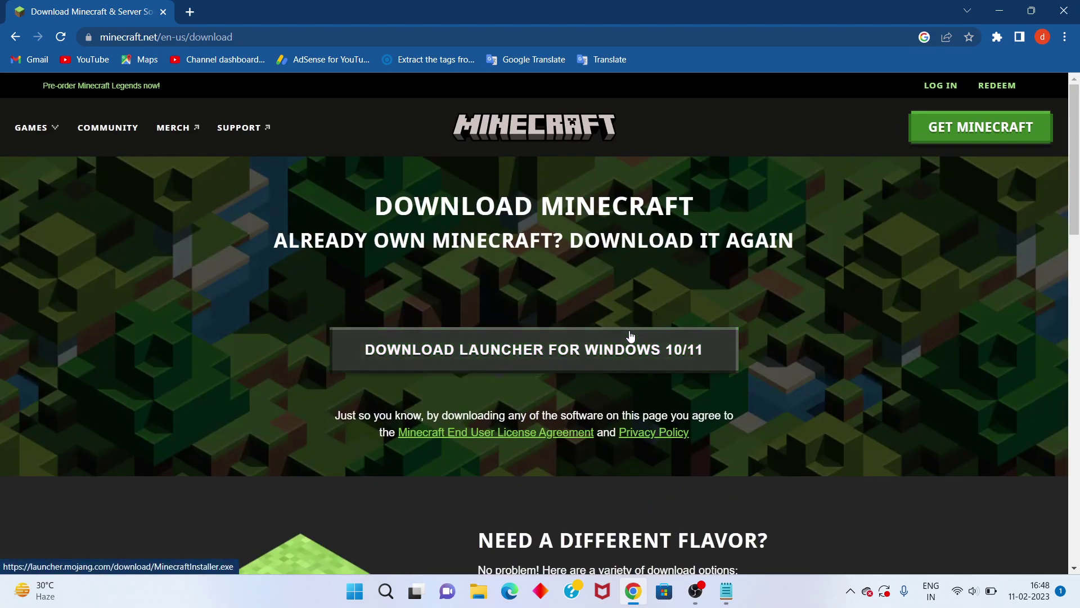
{"action": "left_click", "coordinate": [590, 351]}
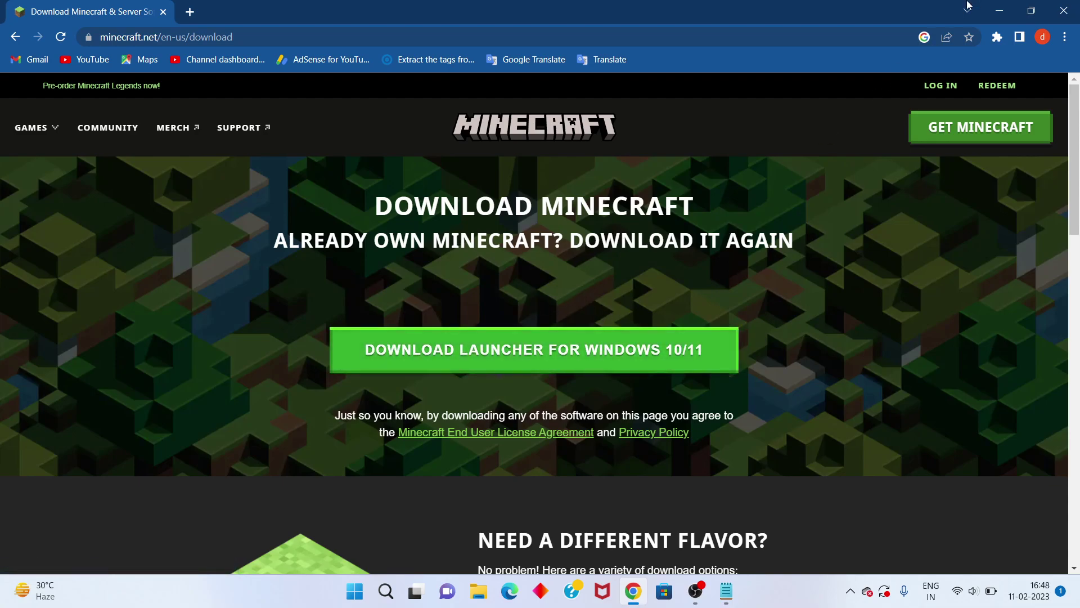
{"action": "left_click", "coordinate": [999, 11]}
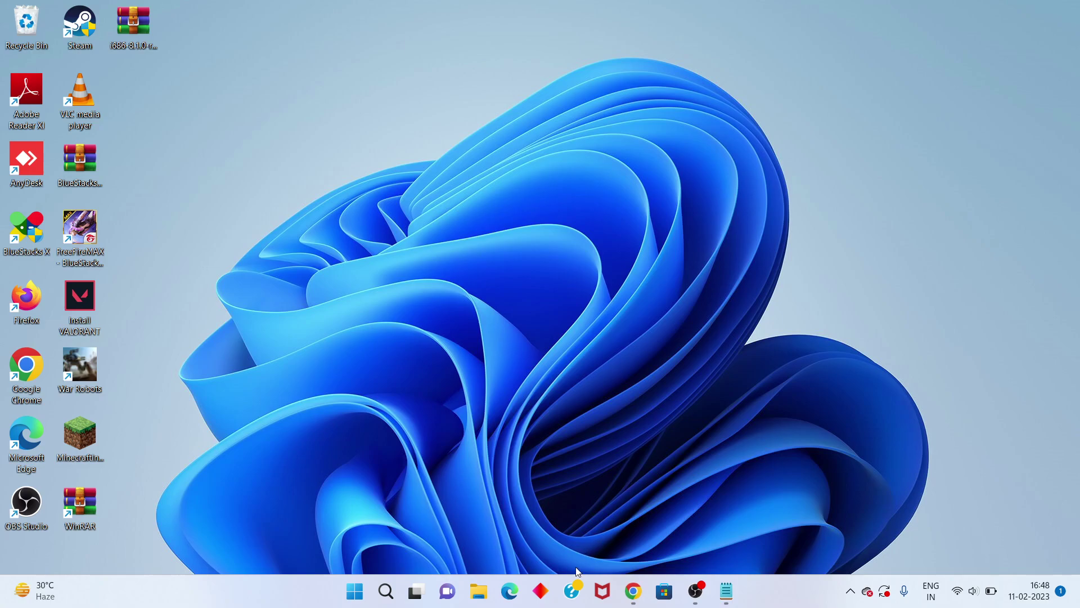
{"action": "left_click", "coordinate": [634, 591]}
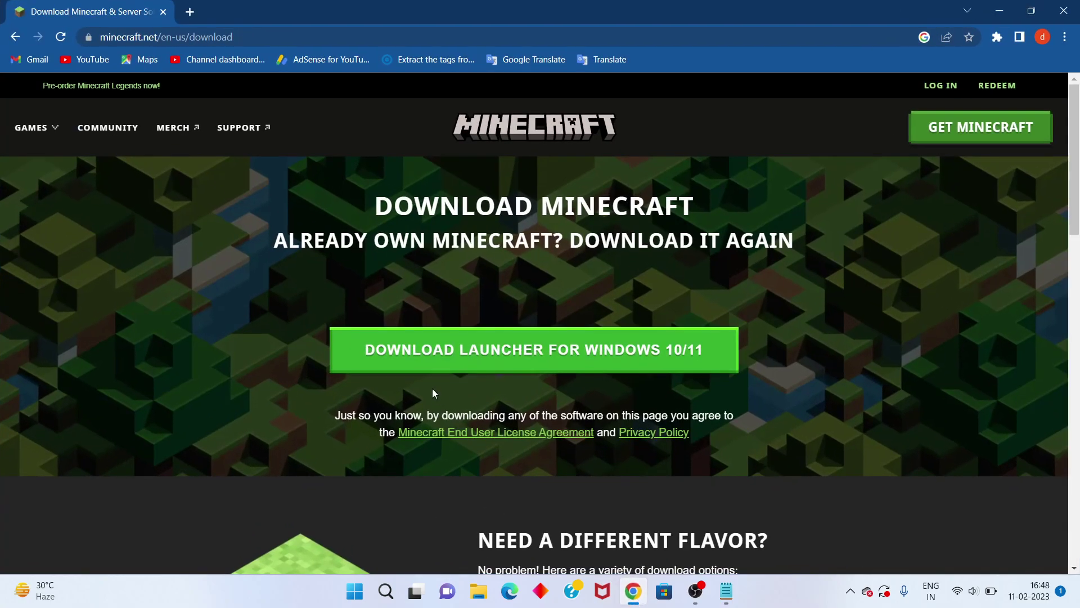
- Run a Google search for 'jre 17 download' from the address bar
{"action": "left_click", "coordinate": [258, 39]}
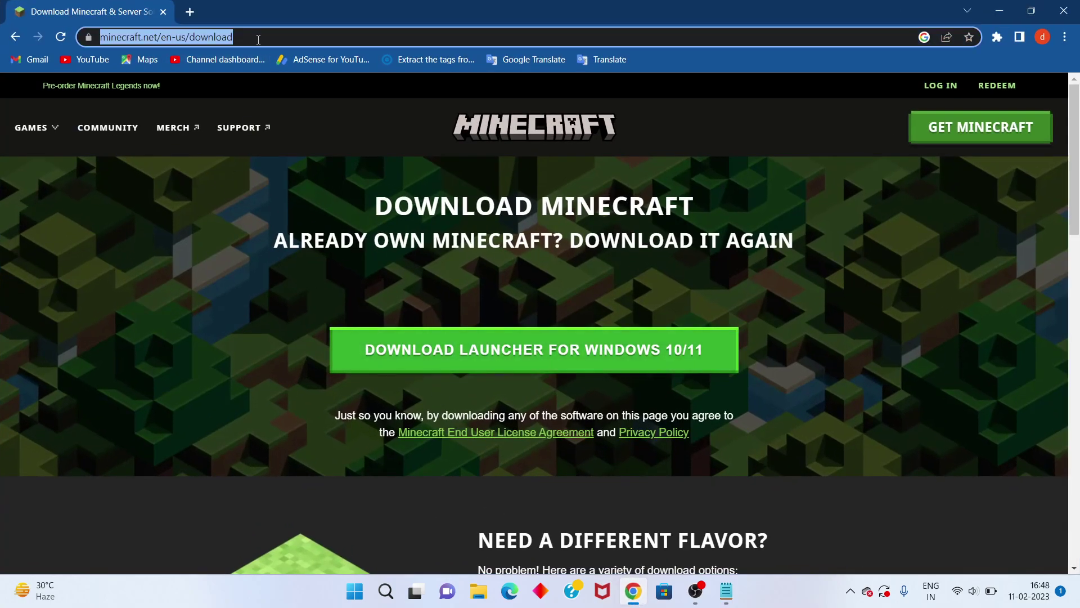
{"action": "type", "text": "j"}
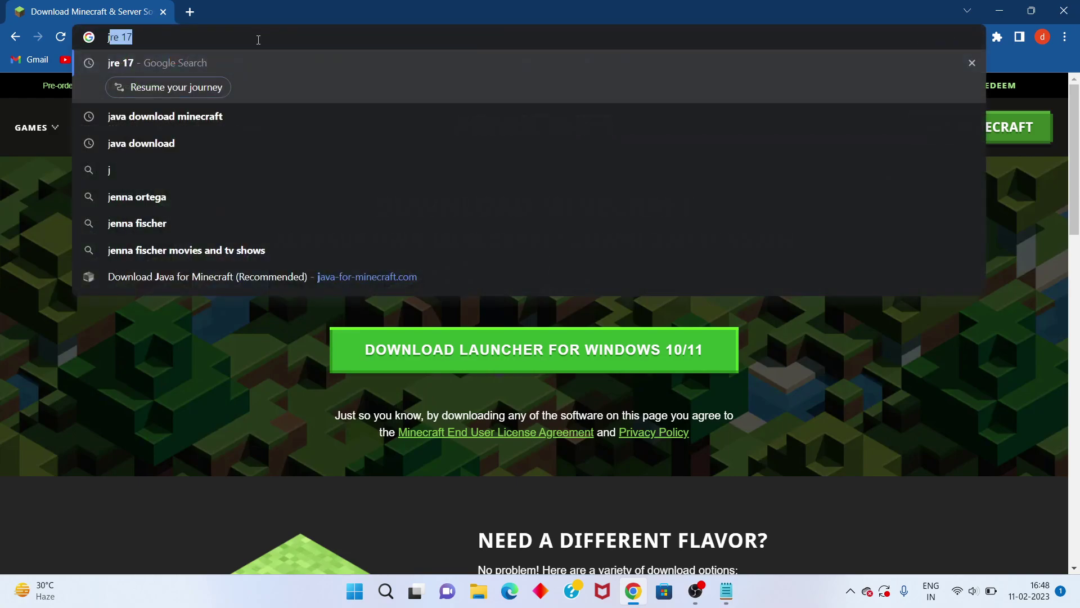
{"action": "type", "text": "r"}
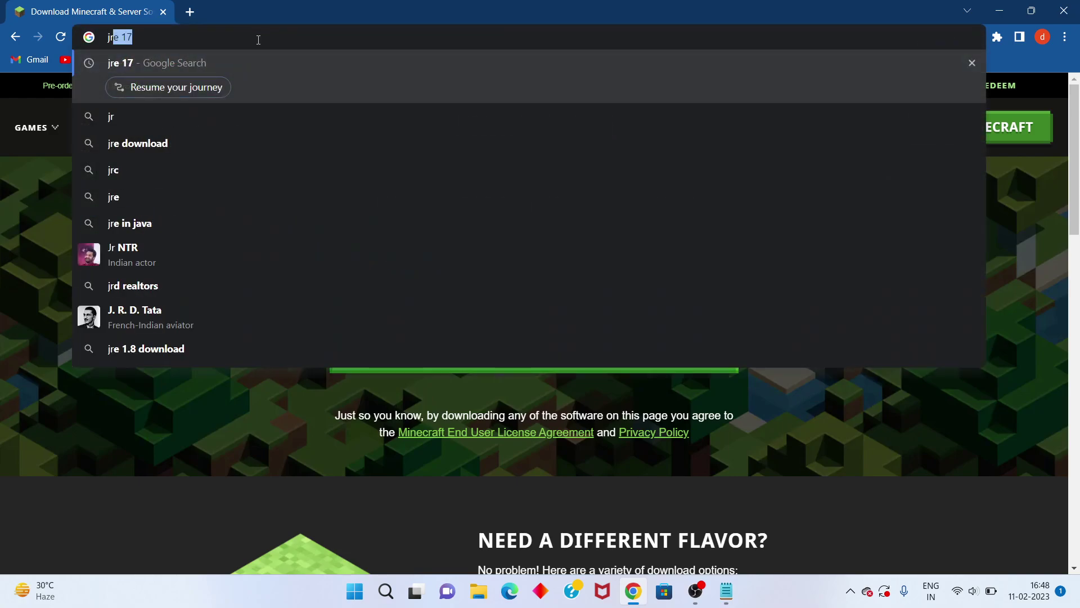
{"action": "type", "text": "e "}
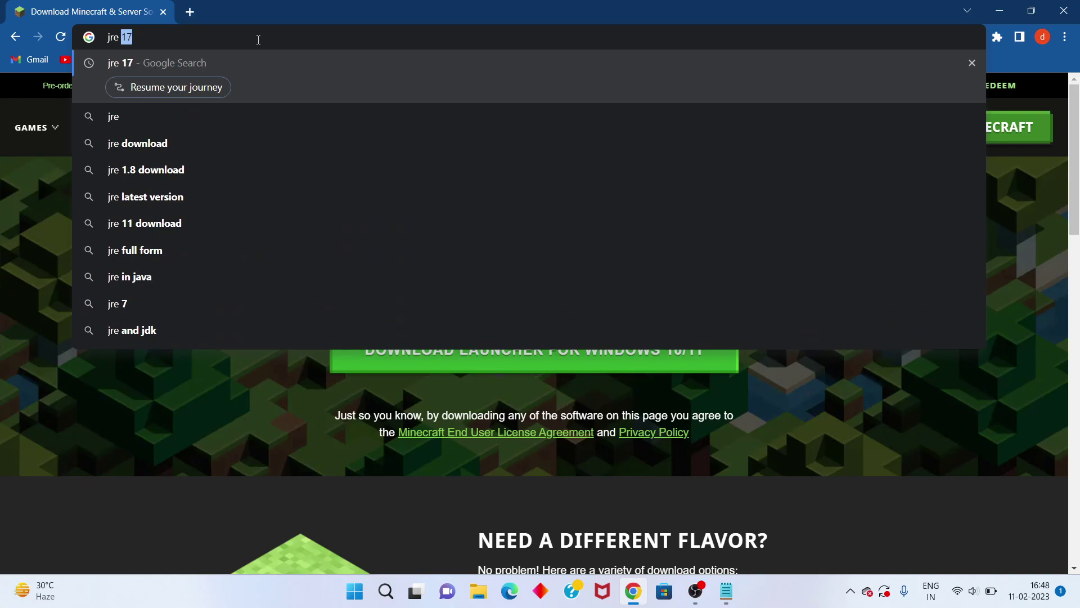
{"action": "type", "text": "17"}
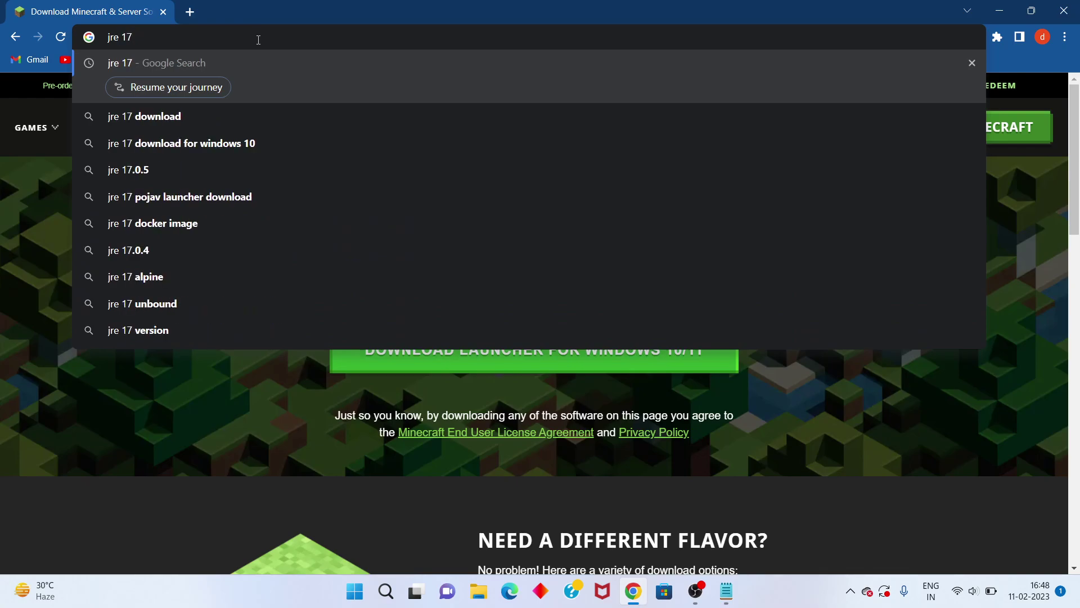
{"action": "left_click", "coordinate": [205, 117]}
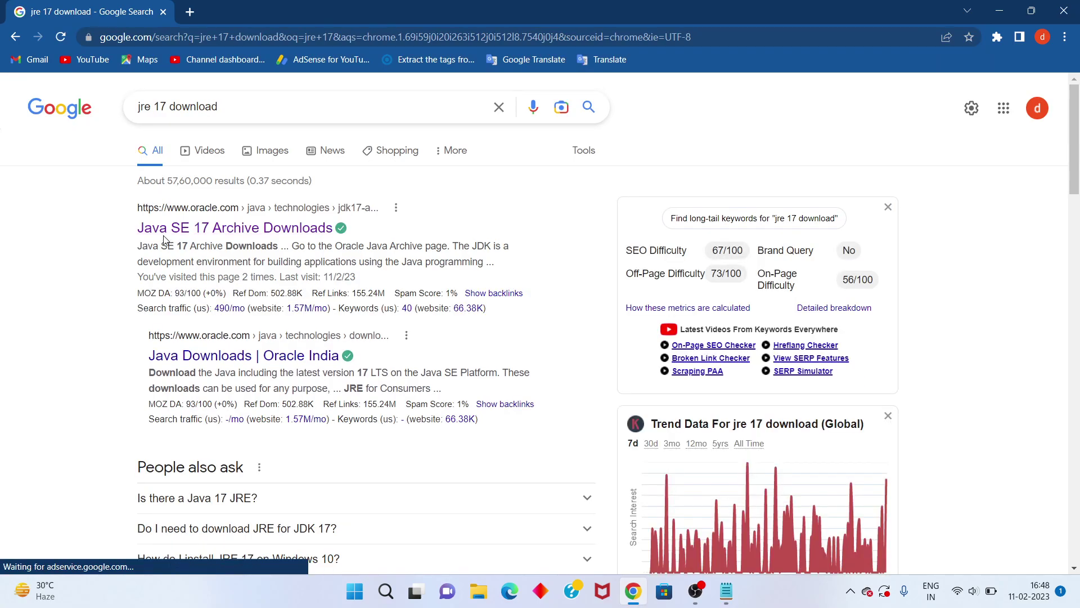
- Review Oracle's JDK 17.0.6 archive downloads, minimize Chrome, show the Notepad notes and start a Windows search
{"action": "left_click", "coordinate": [283, 228]}
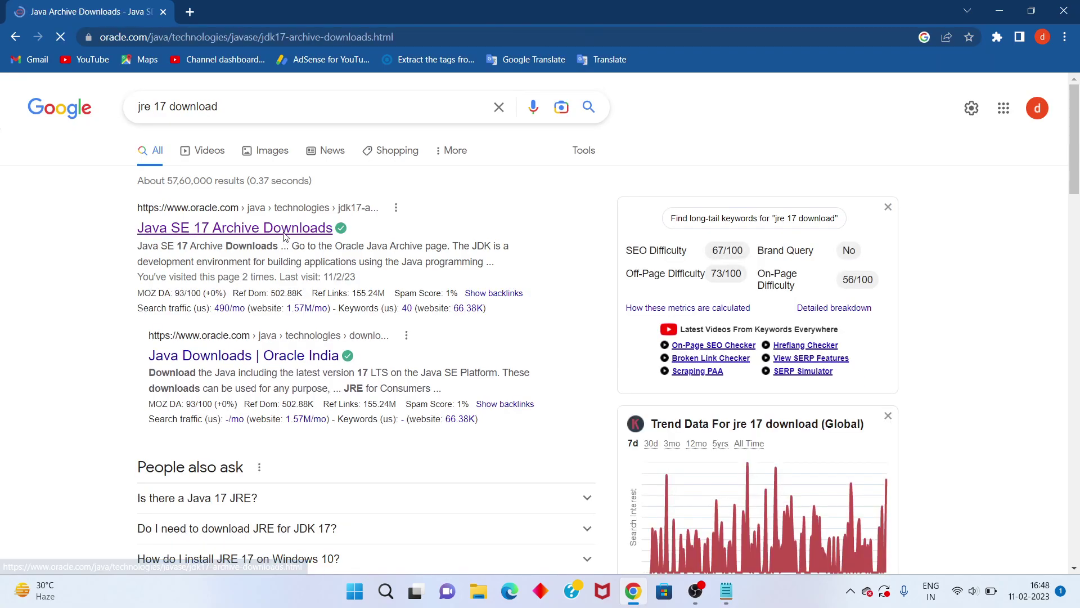
{"action": "scroll", "coordinate": [284, 236], "scroll_direction": "down", "scroll_amount": 2}
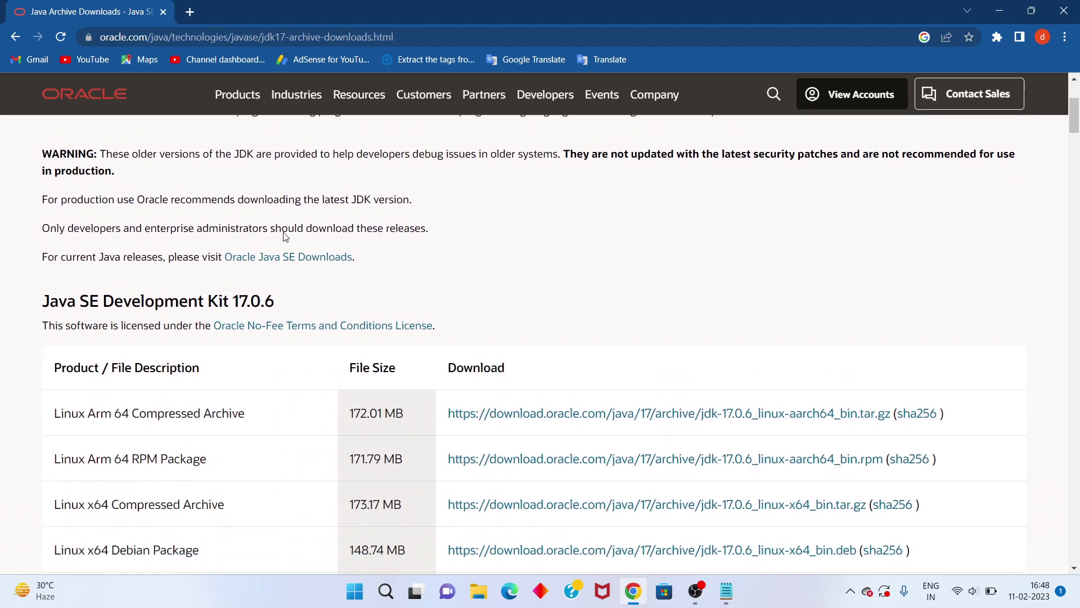
{"action": "scroll", "coordinate": [254, 224], "scroll_direction": "down", "scroll_amount": 2}
{"action": "scroll", "coordinate": [346, 292], "scroll_direction": "down", "scroll_amount": 2}
{"action": "scroll", "coordinate": [347, 291], "scroll_direction": "down", "scroll_amount": 1}
{"action": "scroll", "coordinate": [346, 293], "scroll_direction": "down", "scroll_amount": 3}
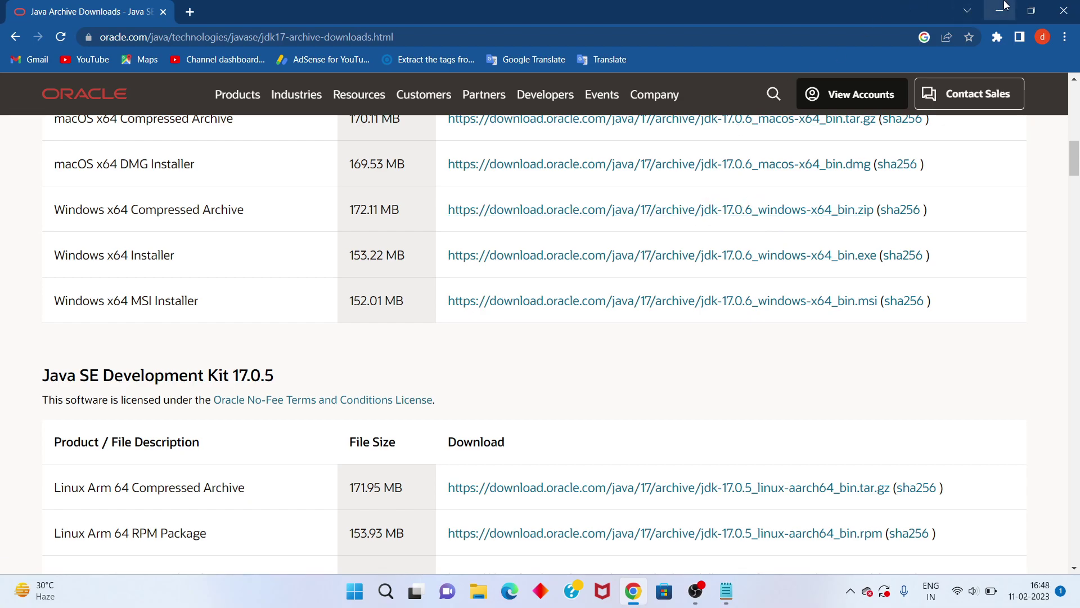
{"action": "left_click", "coordinate": [1003, 11]}
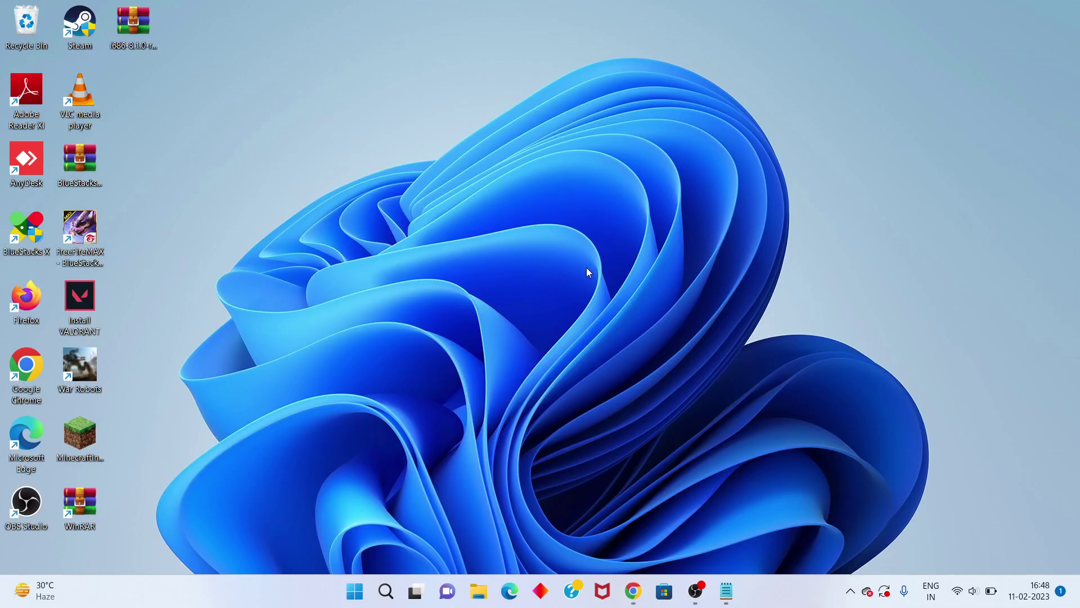
{"action": "left_click", "coordinate": [726, 592]}
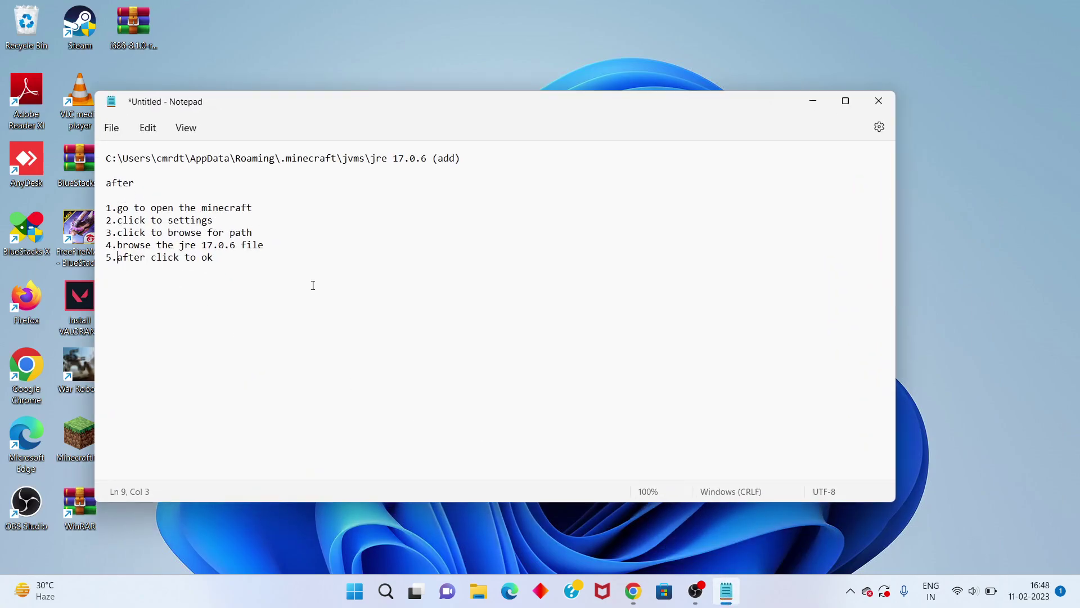
{"action": "left_click", "coordinate": [385, 590]}
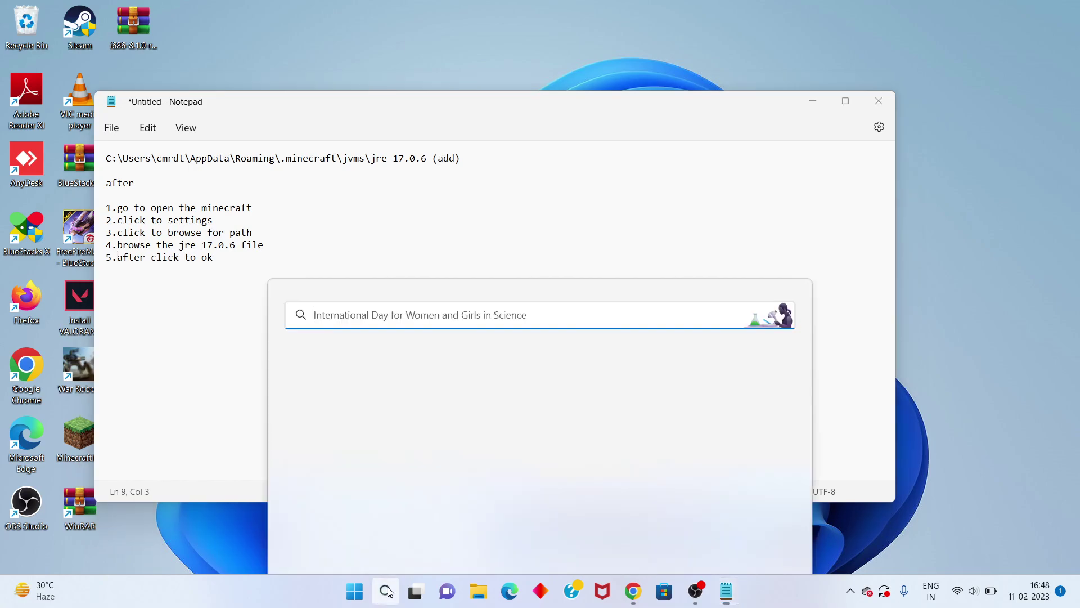
{"action": "type", "text": "r"}
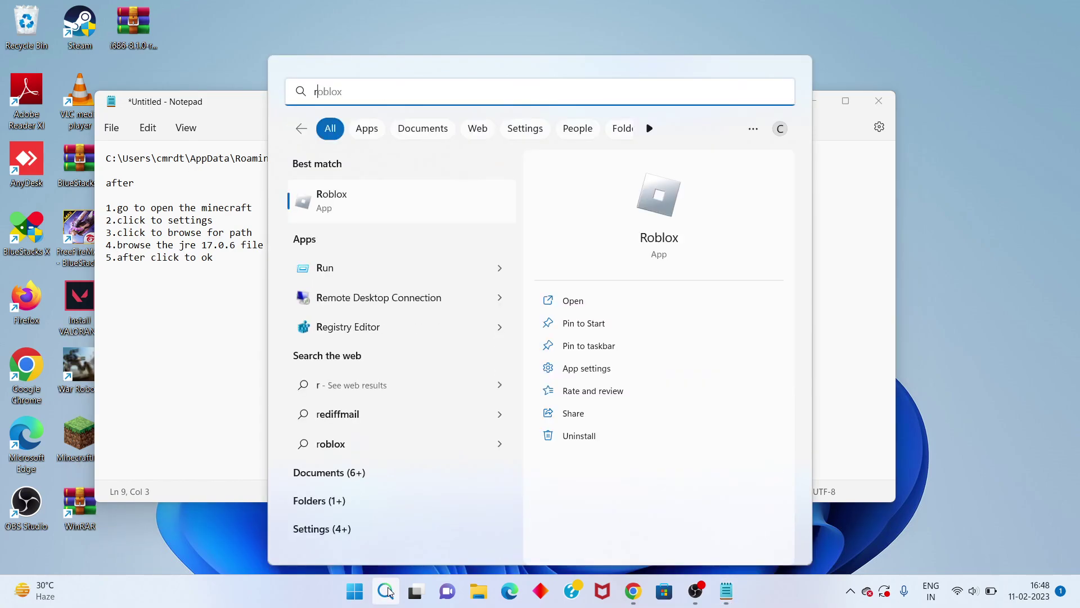
{"action": "type", "text": "un"}
- Launch Run and confirm %appdata% to open the AppData Roaming folder in File Explorer
{"action": "key", "text": "Return"}
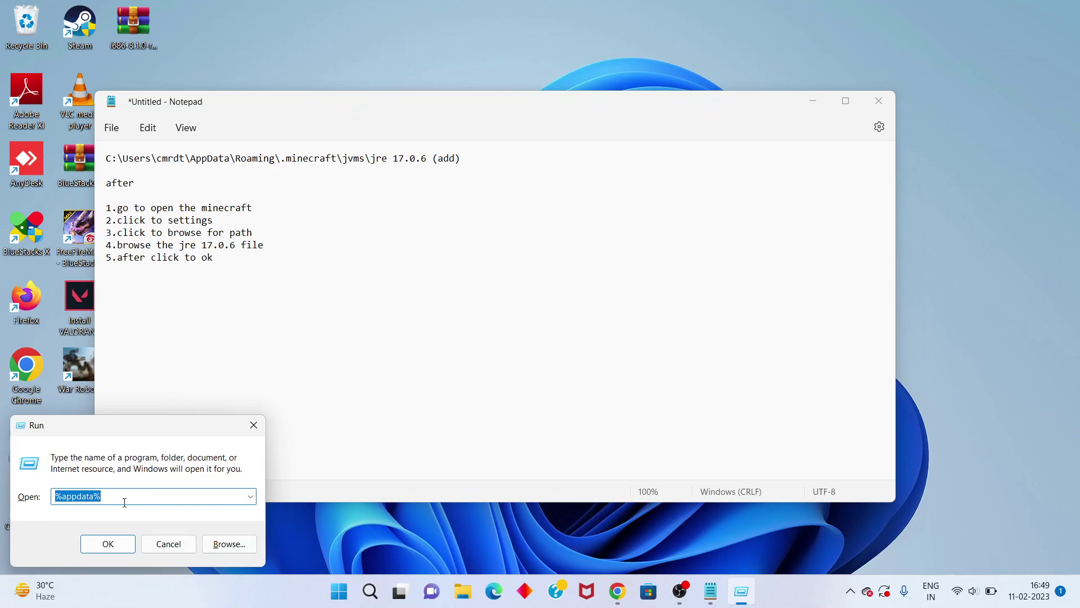
{"action": "left_click", "coordinate": [58, 498]}
{"action": "left_click", "coordinate": [107, 544]}
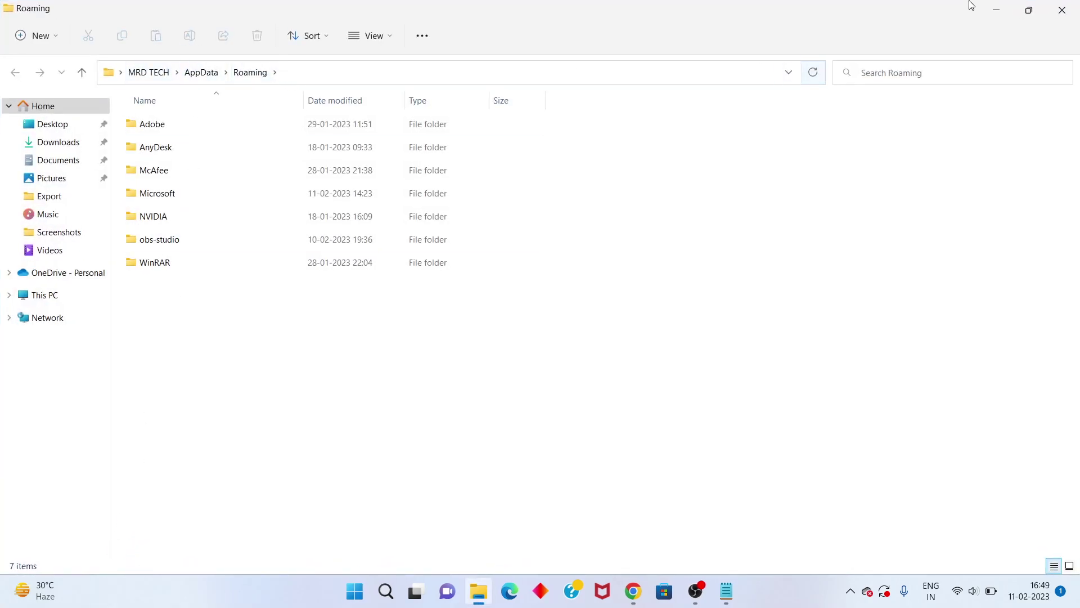
- Minimize the Roaming folder window to return to the Notepad notes
{"action": "left_click", "coordinate": [1006, 10]}
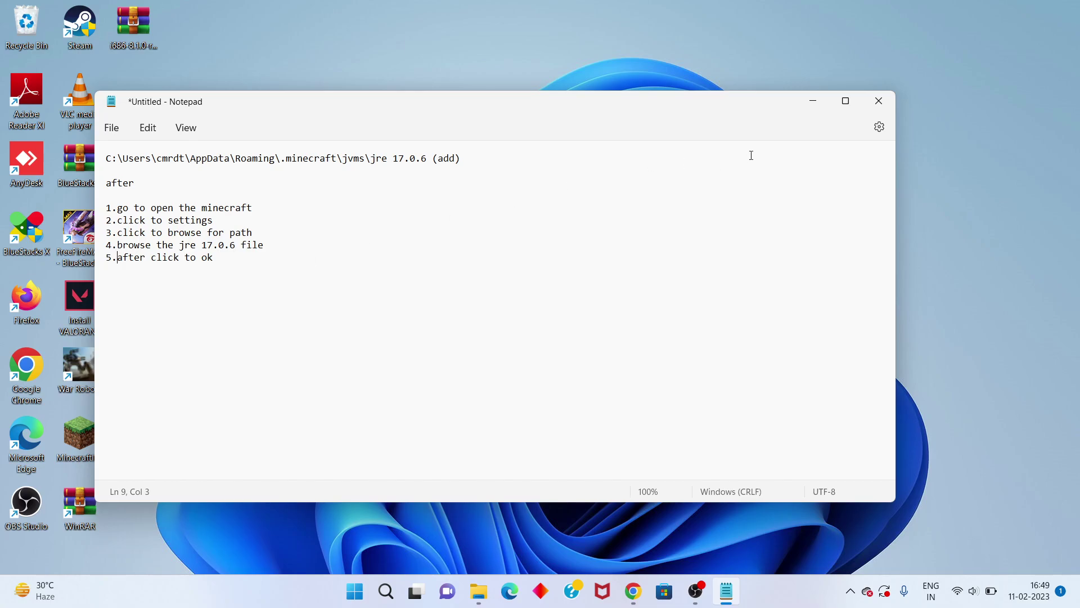
- Minimize Notepad and bring up the Start menu power options with Restart available
{"action": "left_click", "coordinate": [815, 102]}
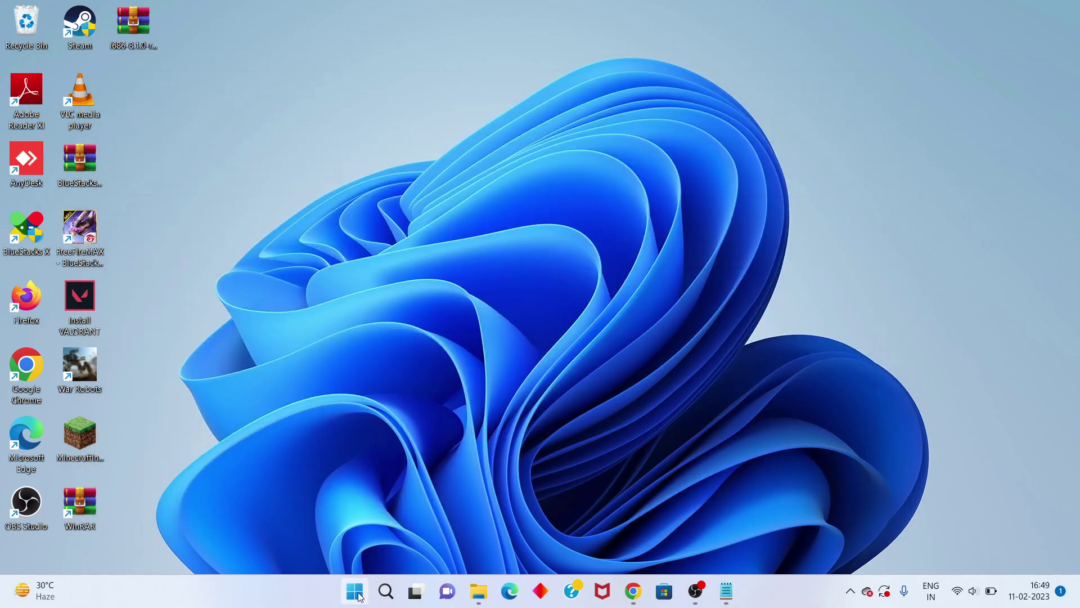
{"action": "left_click", "coordinate": [356, 594]}
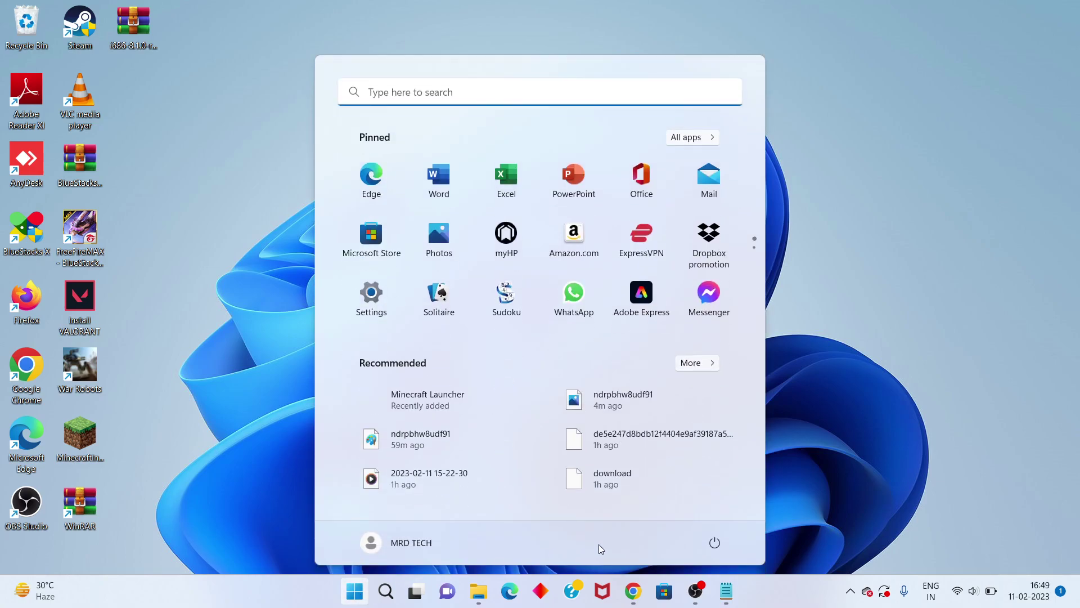
{"action": "left_click", "coordinate": [715, 544]}
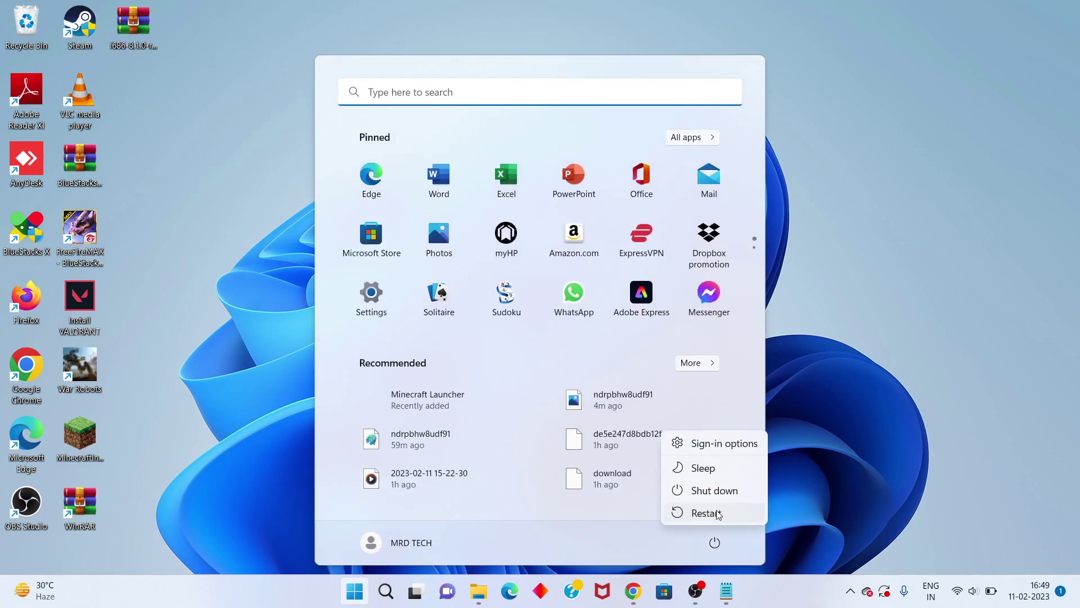